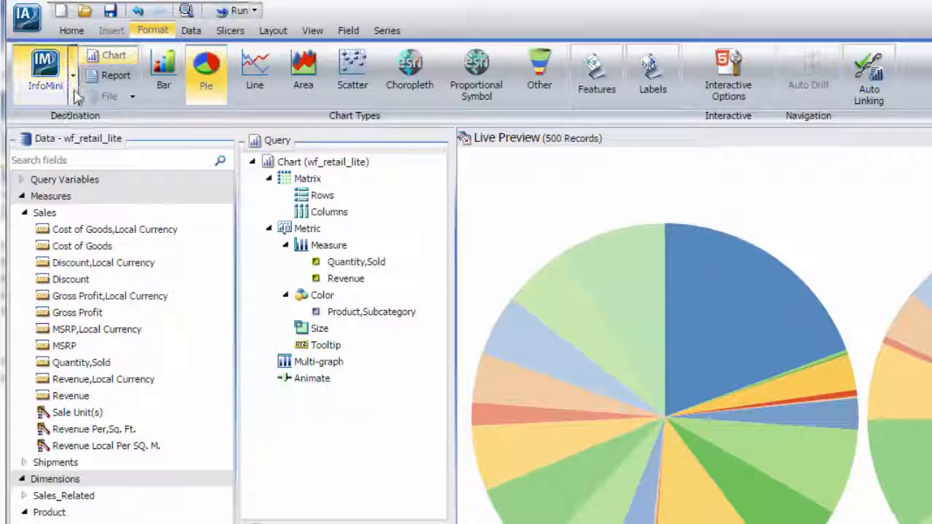
Enable the Series and Resources/Field tabs in the InfoMini options for the chart
left_click(74, 86)
left_click(81, 115)
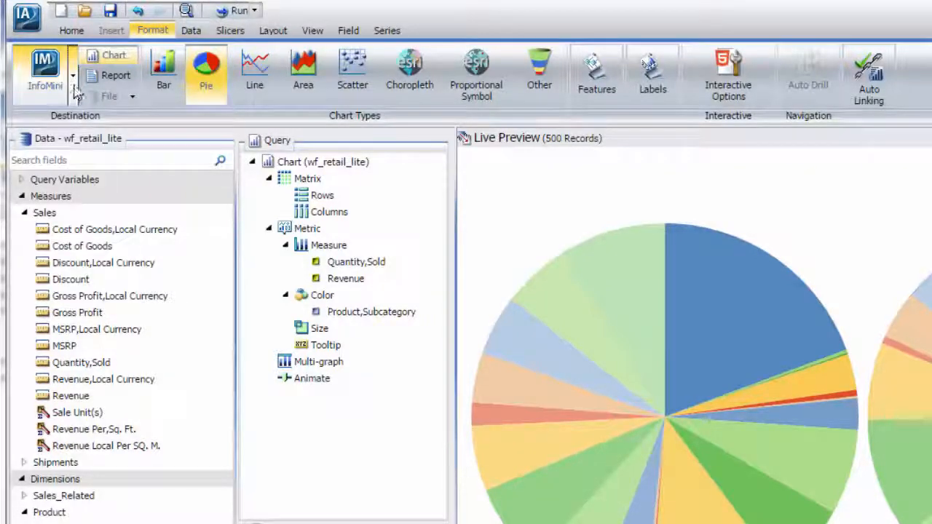
left_click(75, 86)
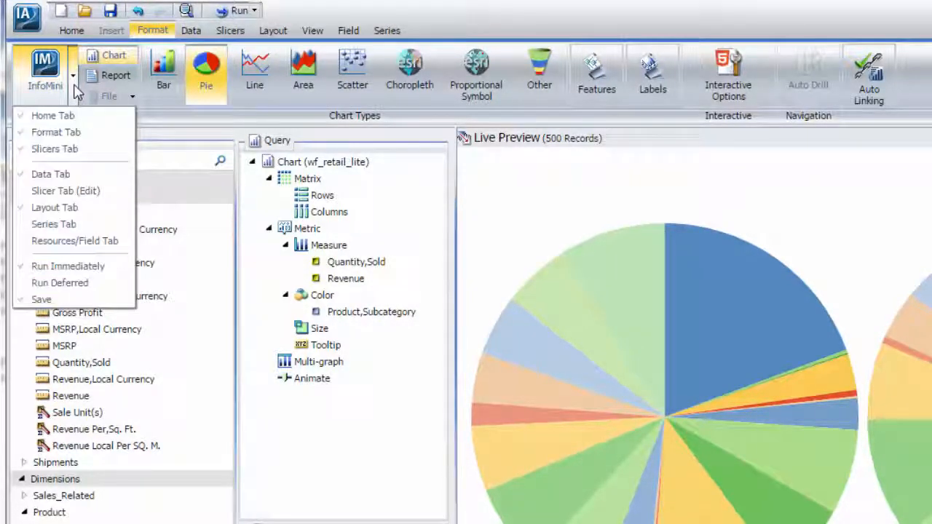
left_click(79, 224)
left_click(75, 89)
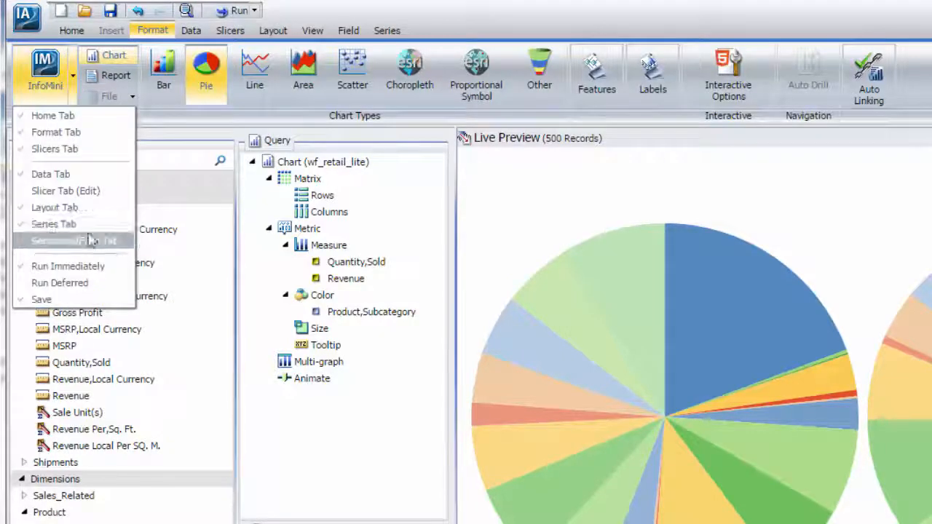
left_click(90, 240)
left_click(75, 89)
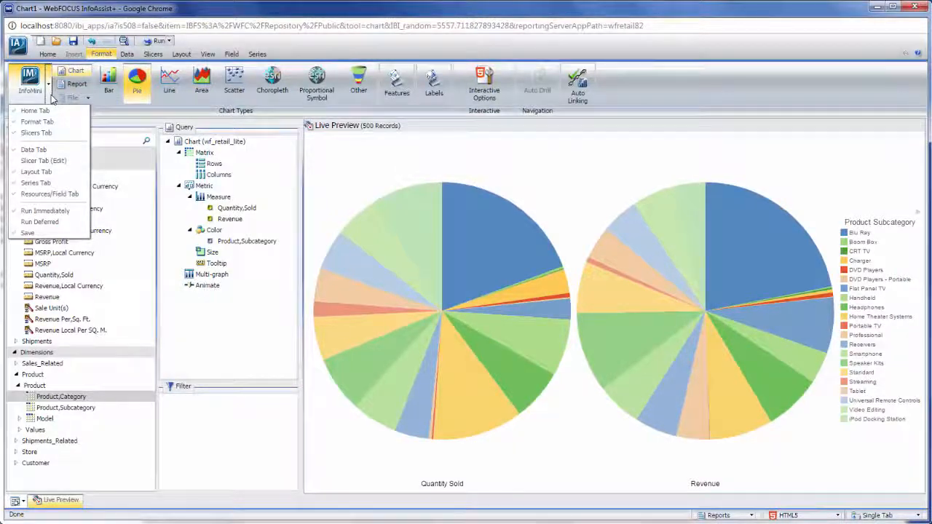
Run the pie chart as an InfoMini and bring up its Home and Format commands
left_click(150, 42)
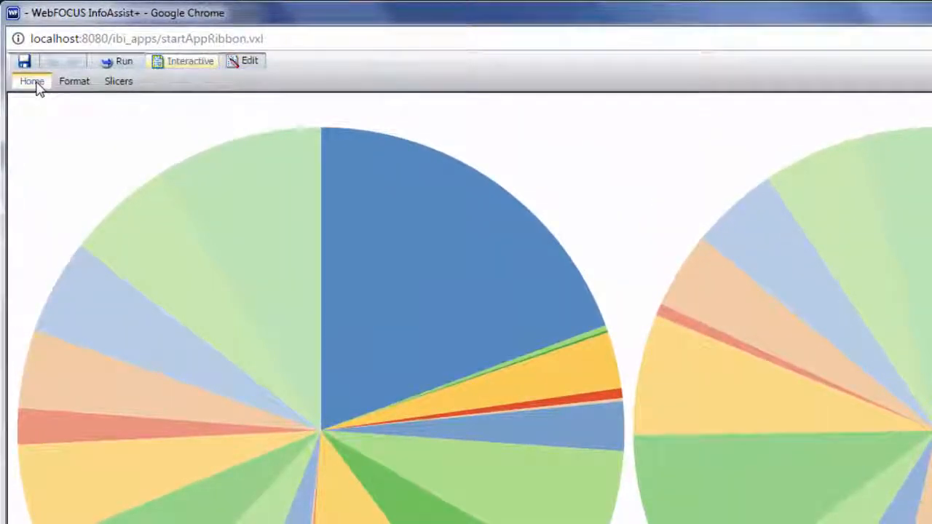
left_click(32, 81)
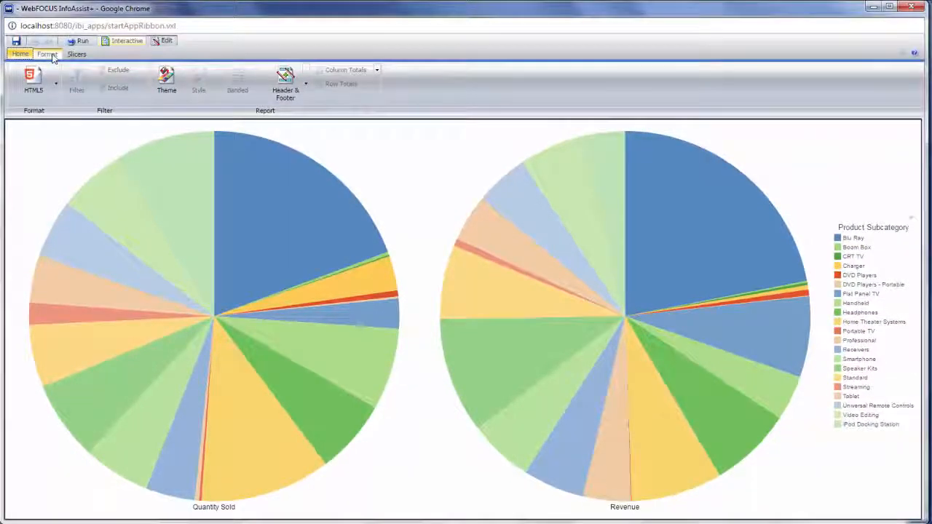
left_click(50, 57)
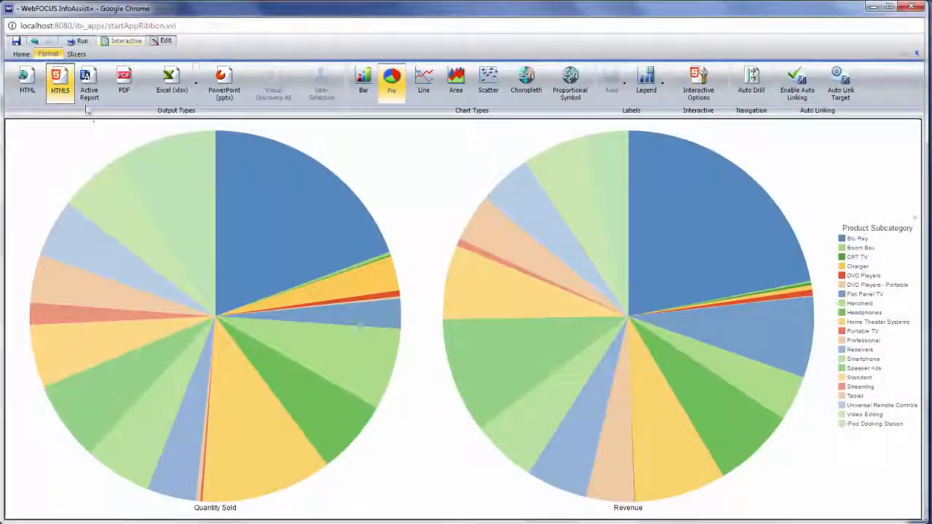
Run the chart as an Active Report and filter it to a group of pie slices selected across both pies
left_click(89, 96)
left_click(83, 43)
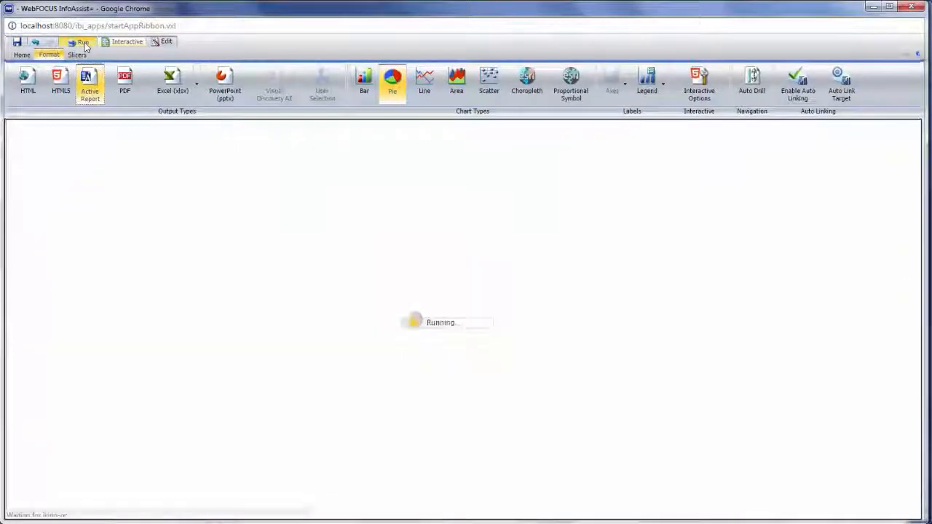
left_click_drag(437, 239, 591, 428)
left_click(601, 438)
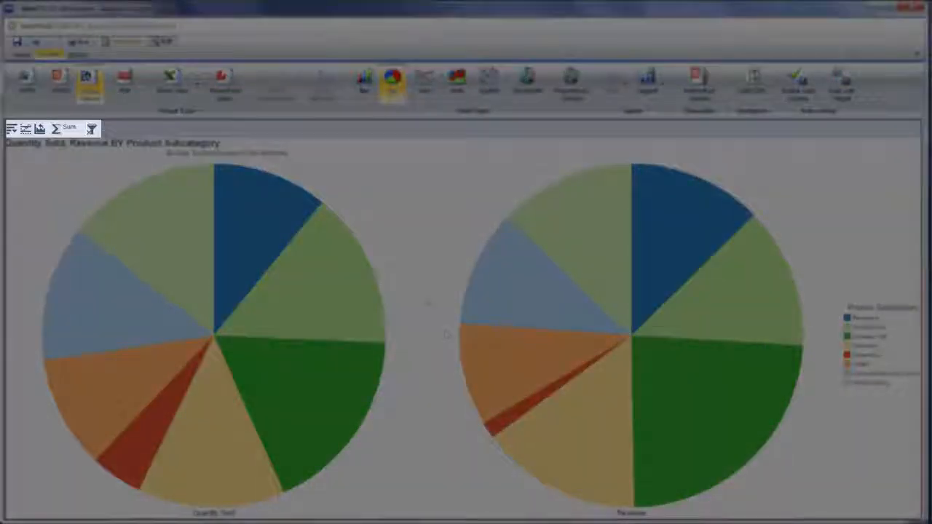
Return the chart's output format to HTML5 and rerun it
mouse_move(500, 295)
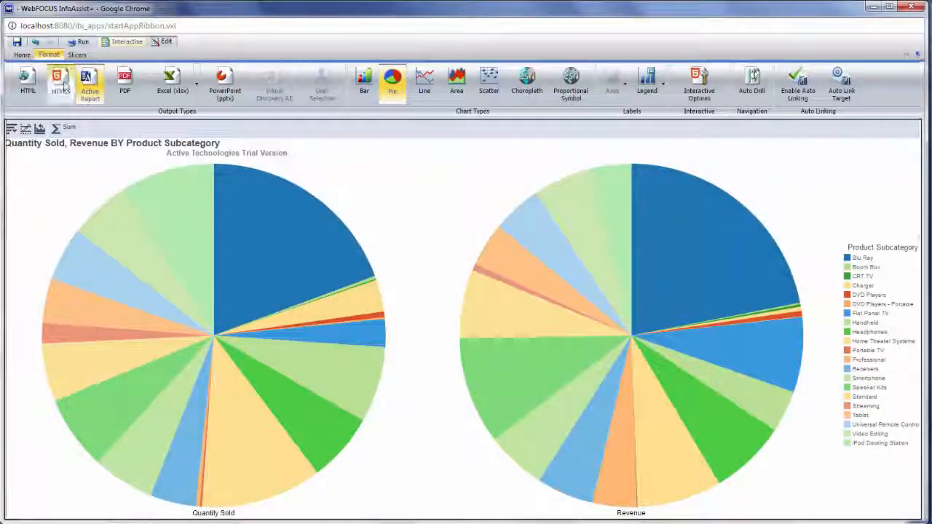
left_click(70, 79)
left_click(82, 42)
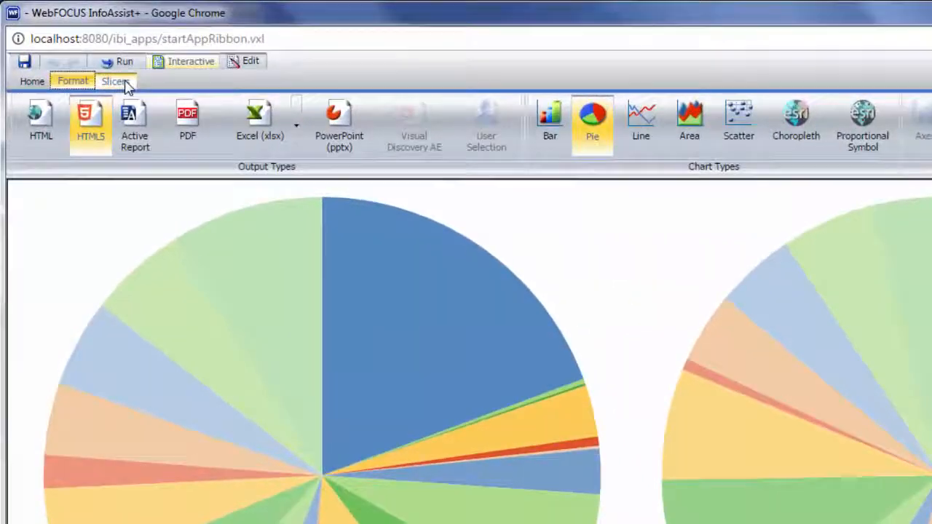
Filter the InfoMini chart to Media Player with the Product,Category slicer, rerun it, and return to the chart design window
left_click(123, 80)
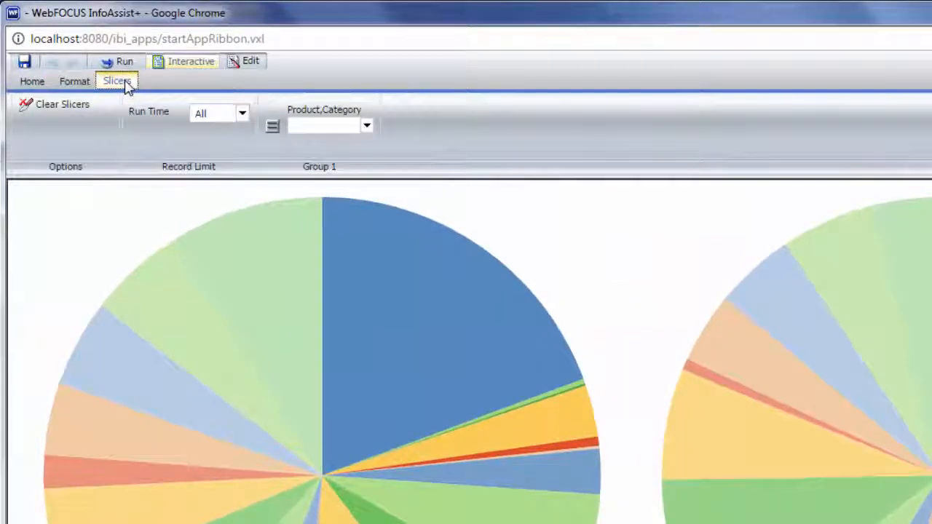
left_click(366, 125)
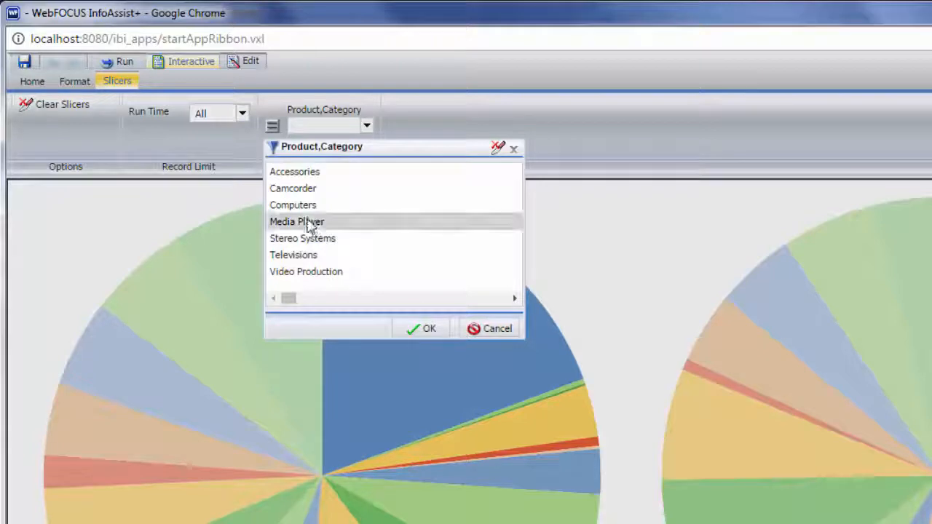
left_click(309, 223)
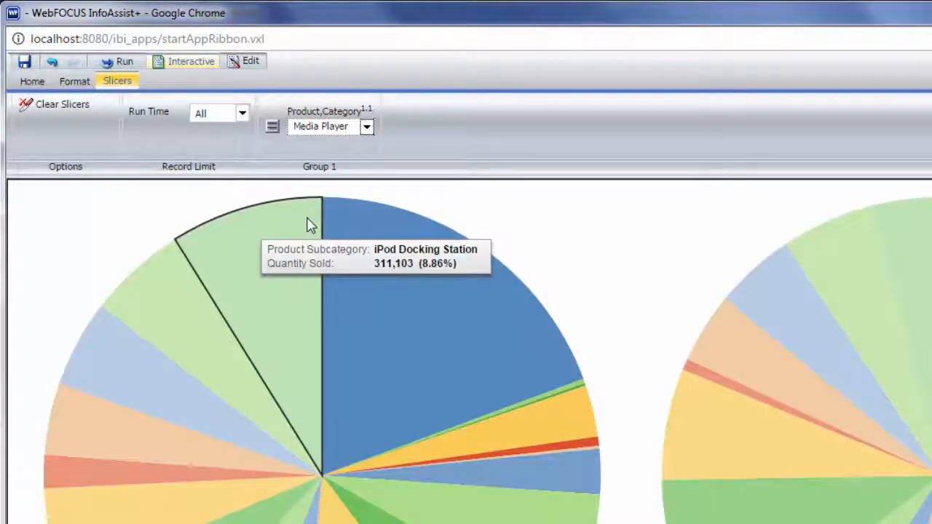
left_click(120, 62)
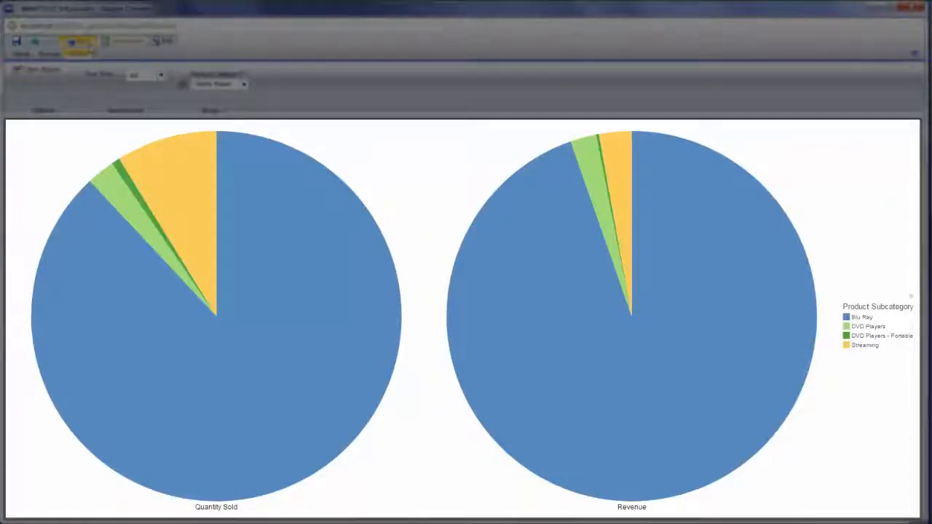
left_click(872, 9)
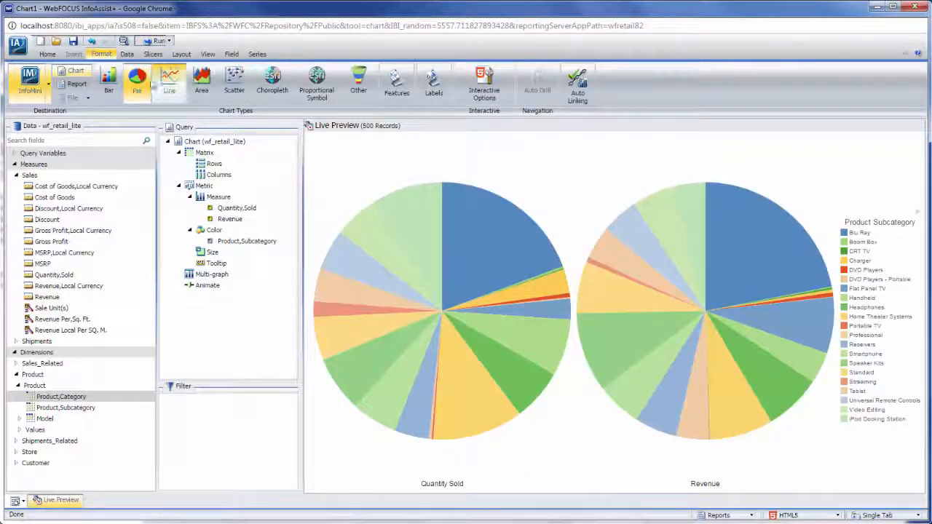
Turn off Run Immediately and turn on Run Deferred in the InfoMini options
left_click(49, 84)
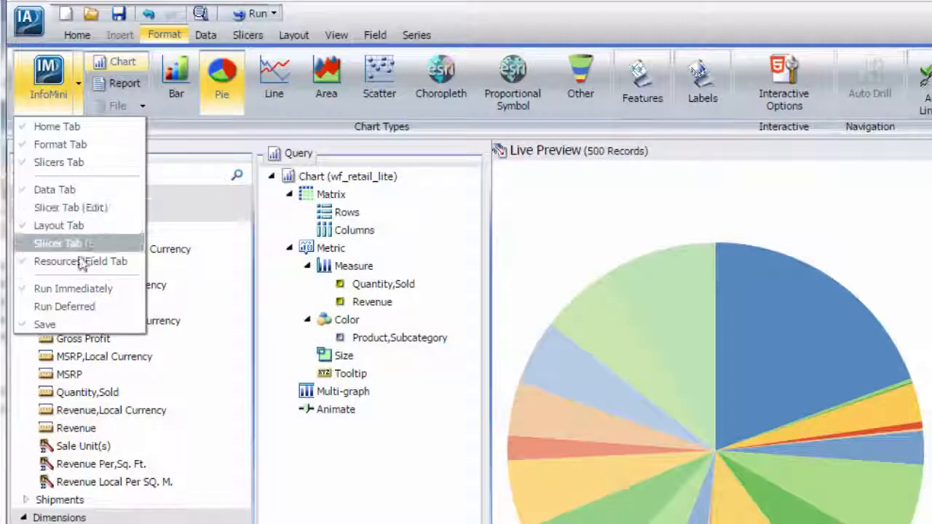
left_click(72, 289)
left_click(82, 106)
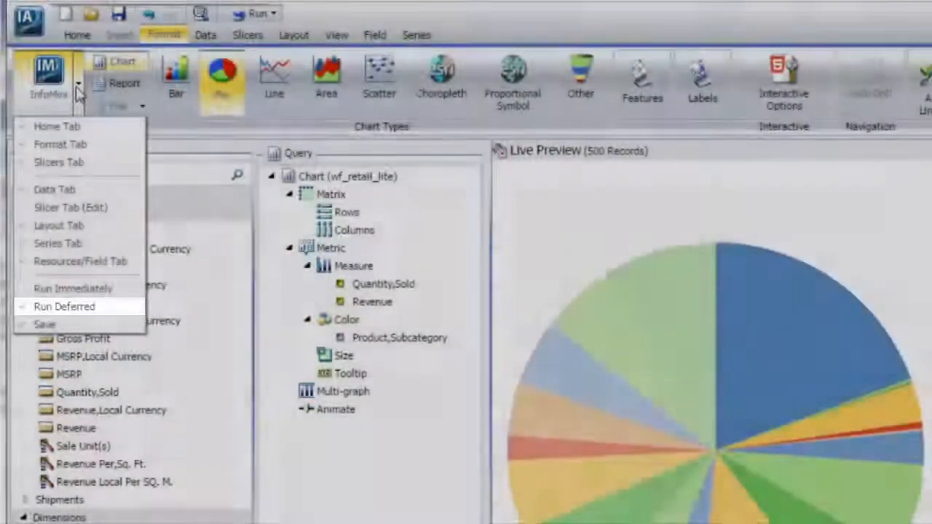
left_click(88, 308)
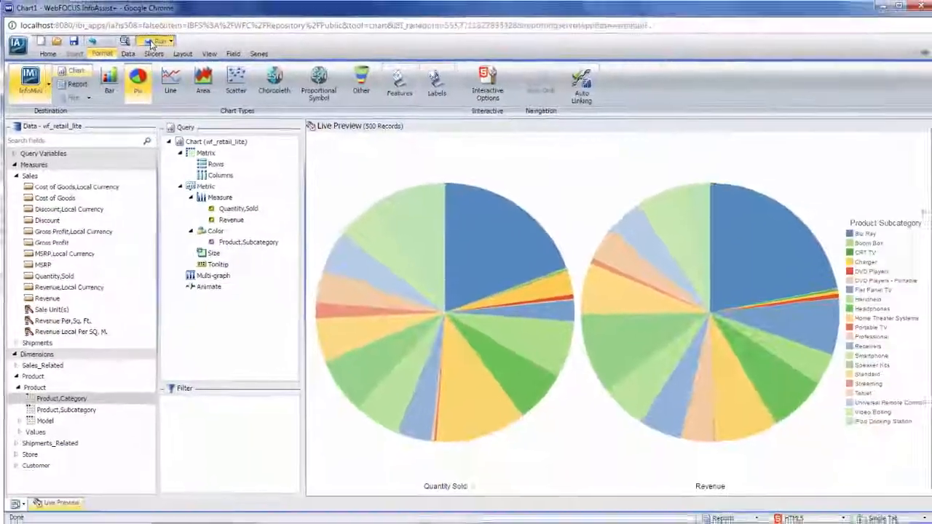
Run the InfoMini, set the Product,Category slicer to Accessories, and submit the report for deferred processing with the default description
left_click(205, 28)
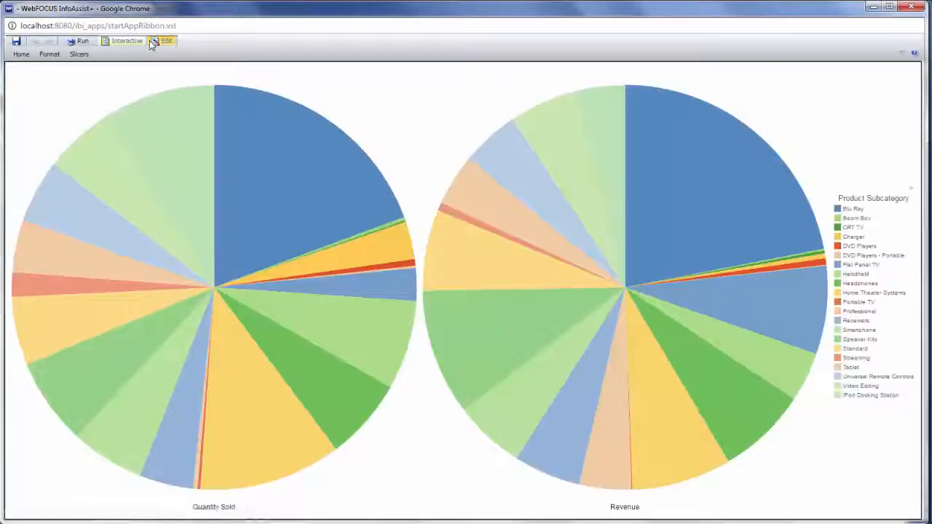
left_click(78, 54)
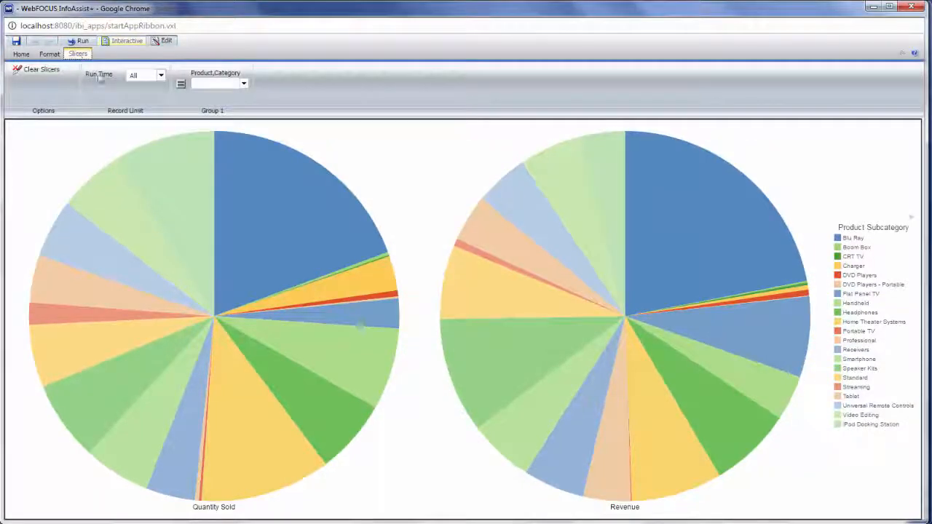
left_click(243, 83)
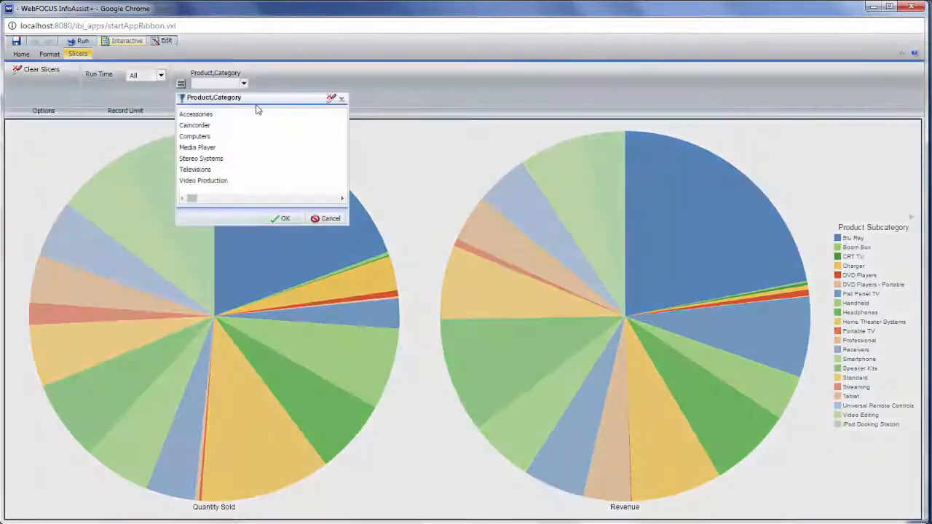
left_click(194, 114)
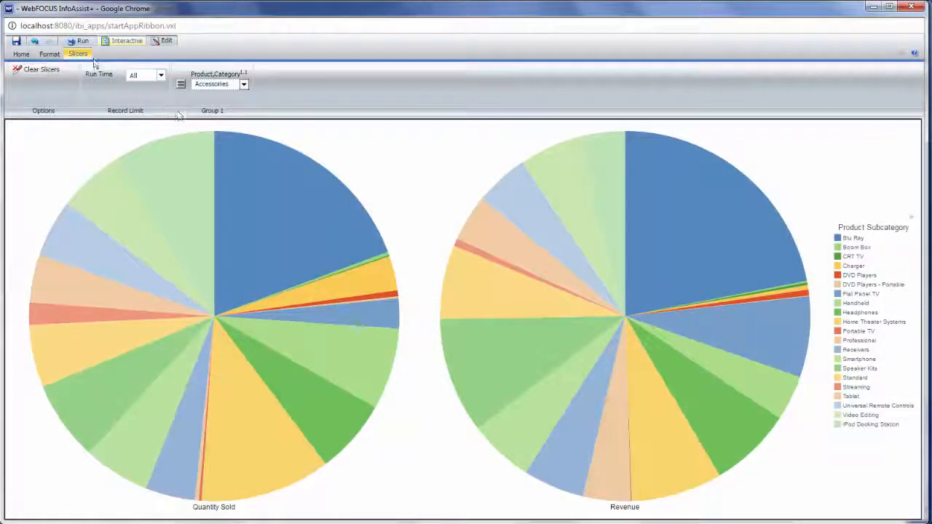
left_click(81, 42)
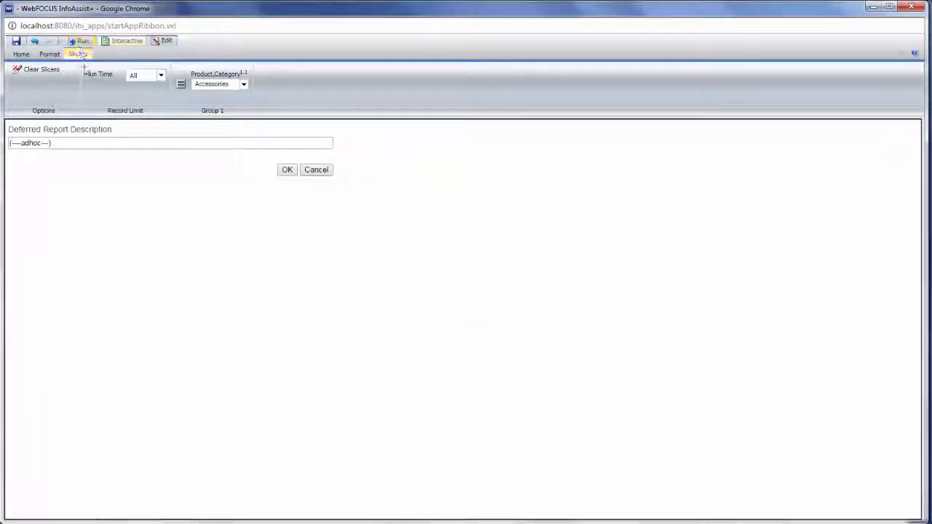
left_click(284, 171)
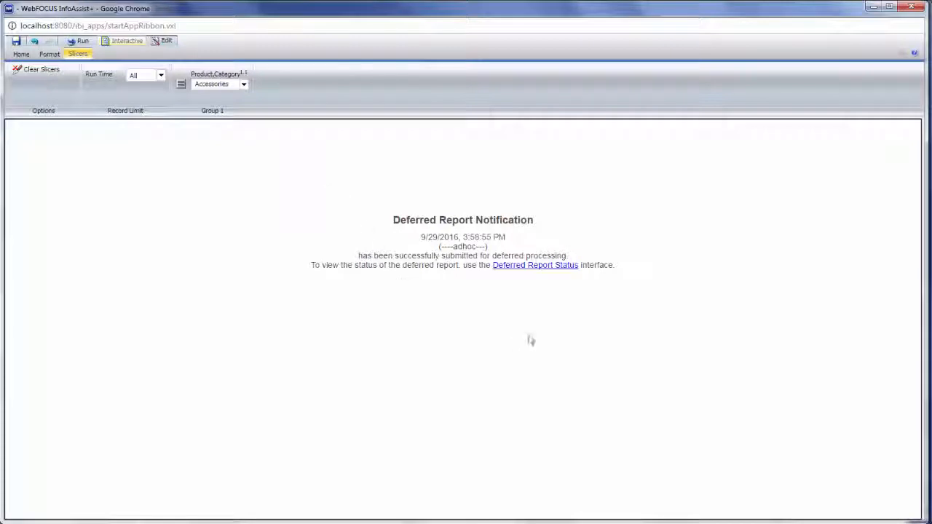
Open the Deferred Report Status page, view the completed adhoc report, and close its output window
left_click(536, 267)
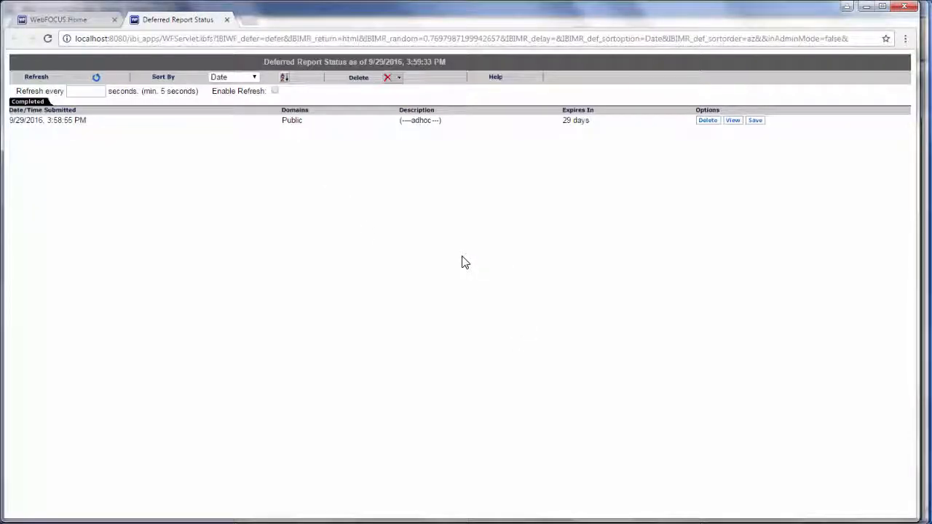
left_click(732, 121)
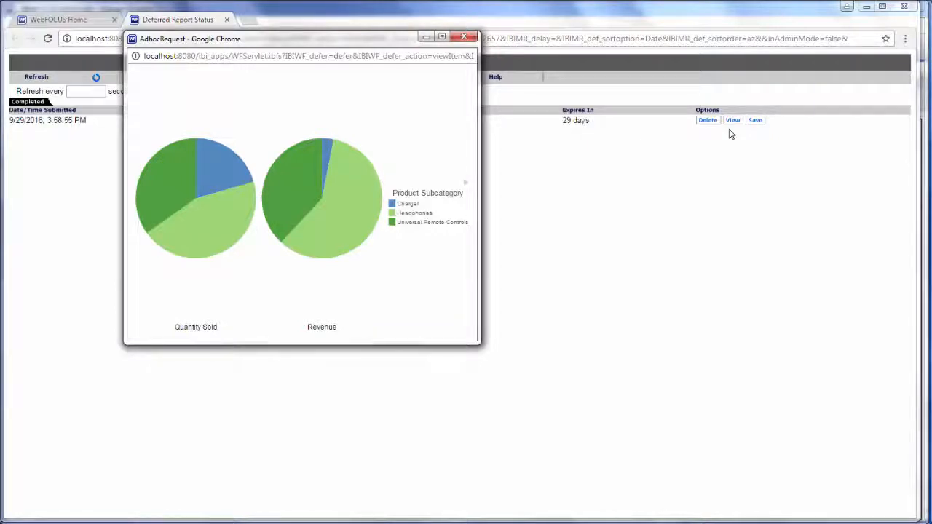
left_click(470, 39)
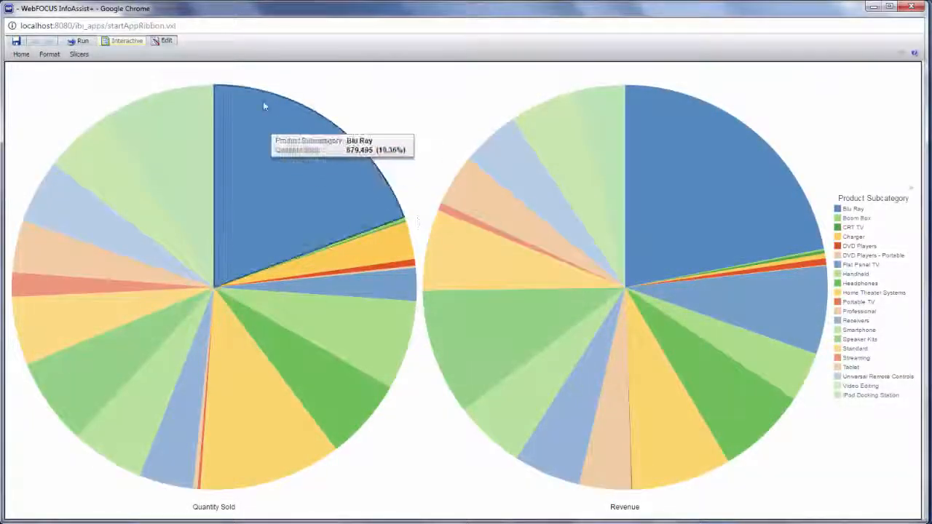
Switch the InfoMini chart to Edit mode and inspect its data and layout commands
left_click(164, 40)
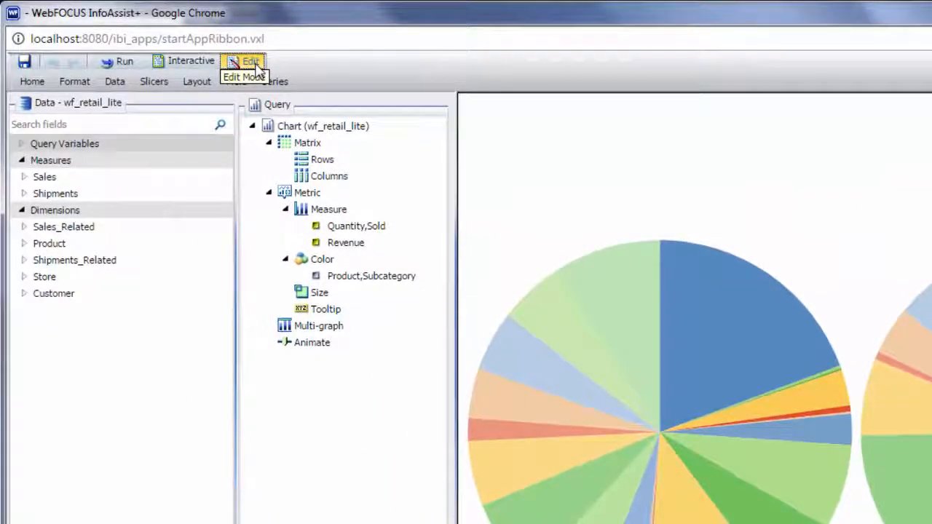
left_click(115, 81)
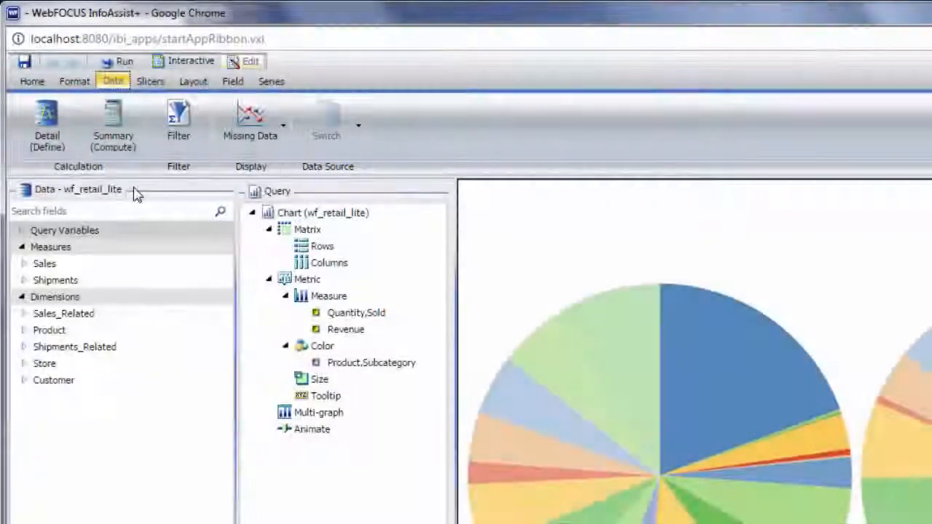
left_click(196, 80)
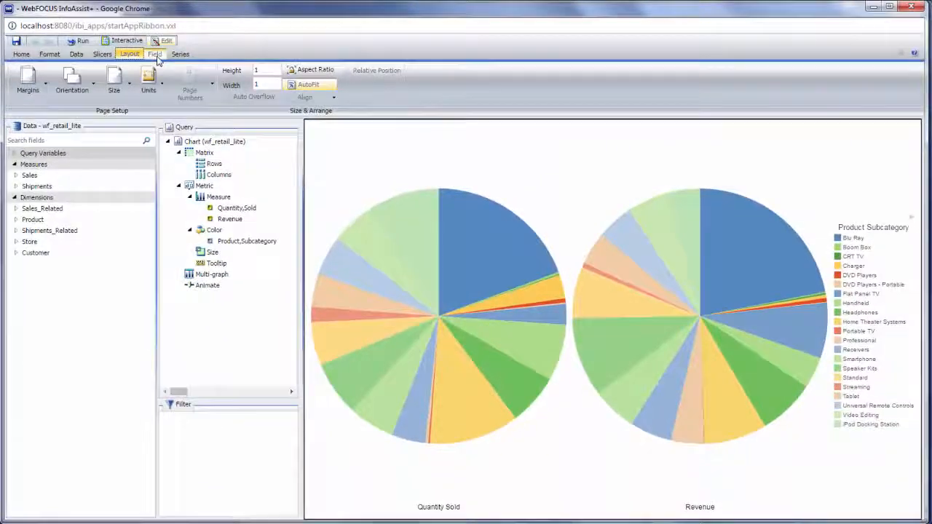
Inspect the field commands for Product,Subcategory and Revenue, including the display options, and the series commands
left_click(156, 56)
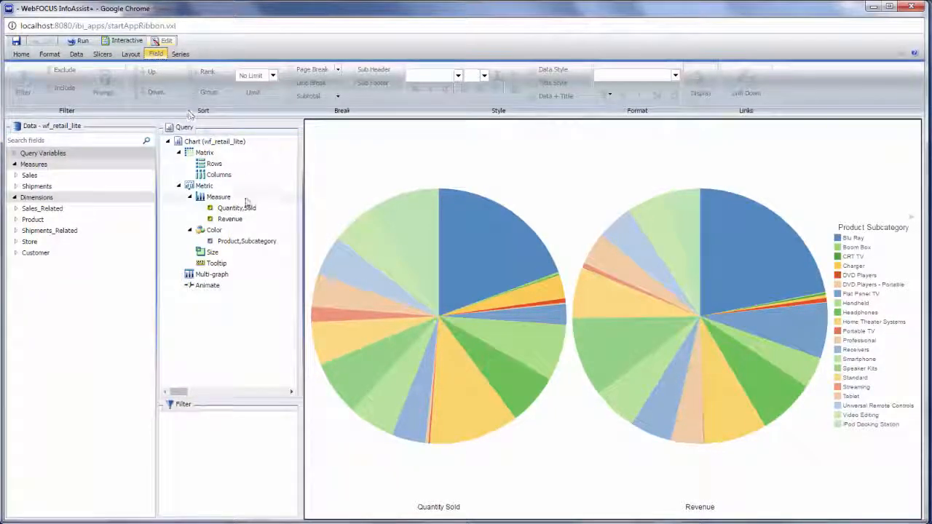
left_click(248, 242)
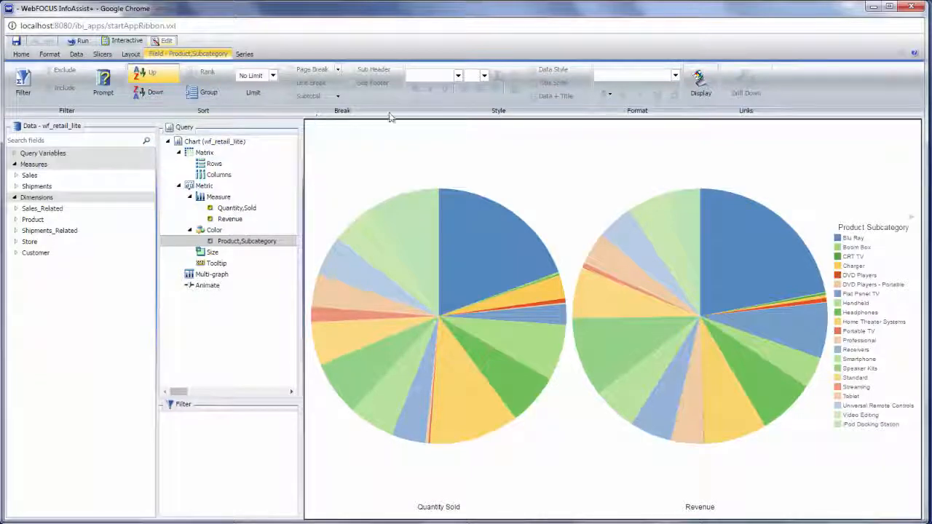
left_click(702, 84)
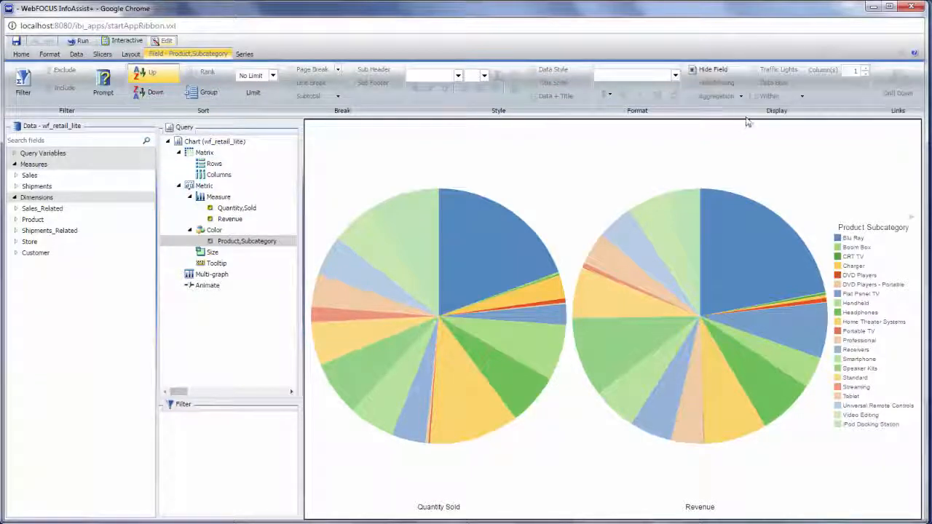
left_click(240, 219)
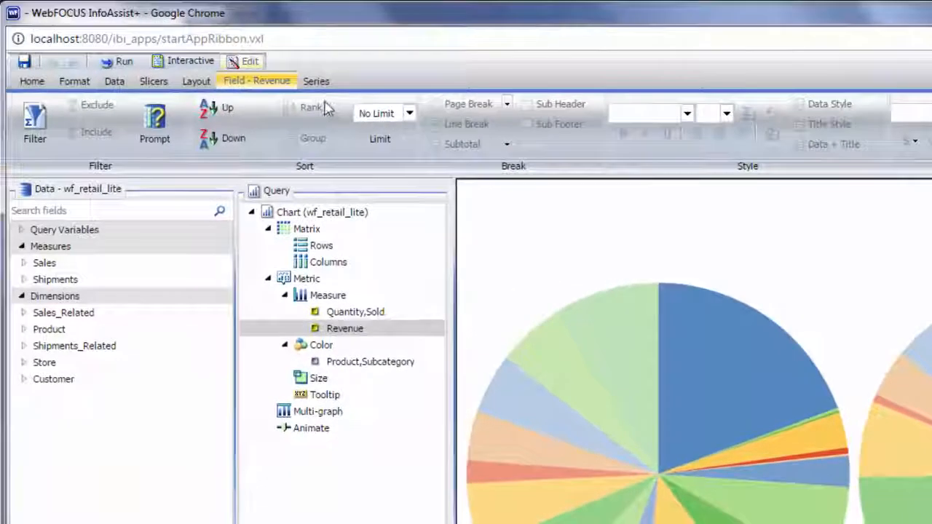
left_click(317, 81)
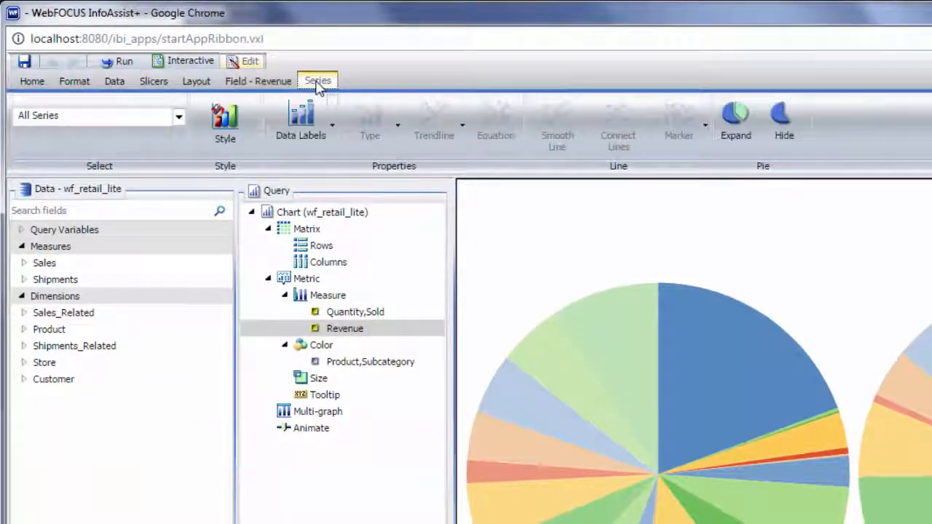